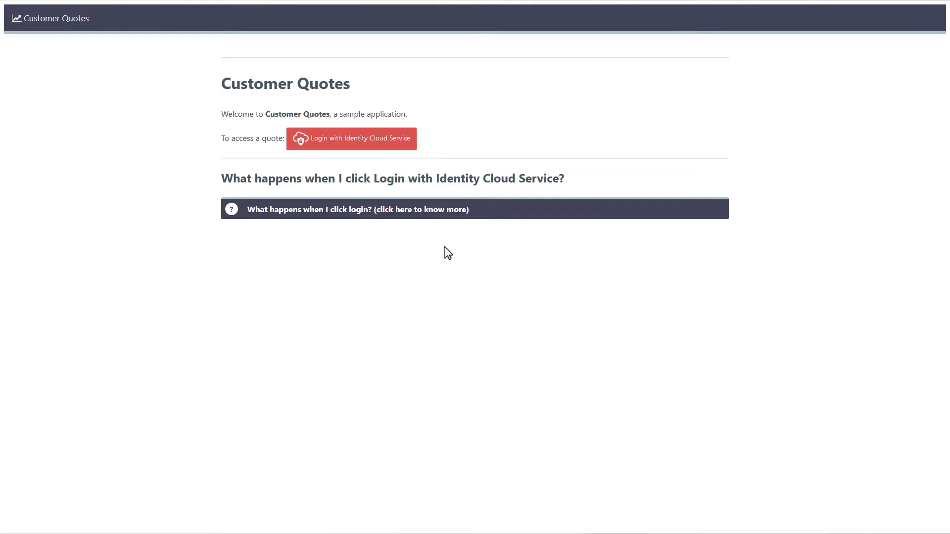
- Sign in to Customer Quotes through Identity Cloud Service using a Google account's email and password
left_click(399, 148)
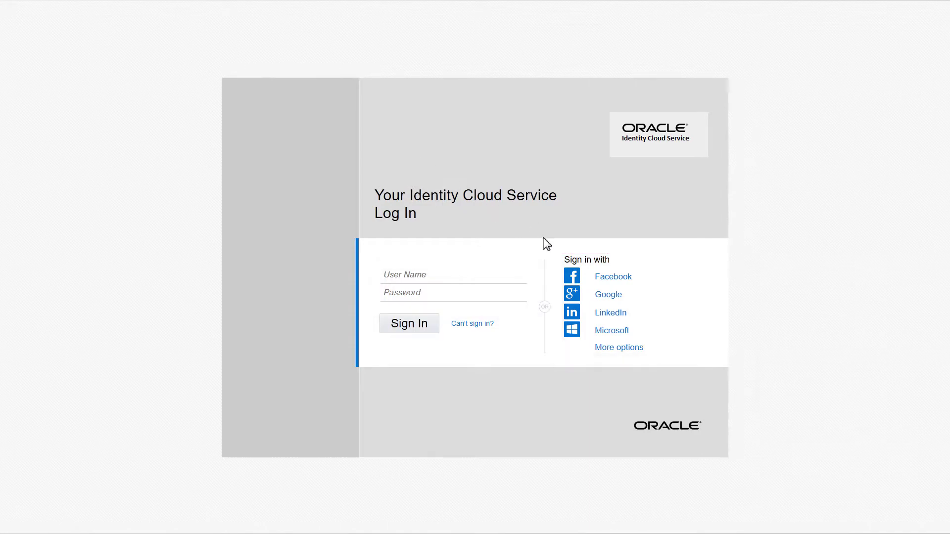
left_click(628, 294)
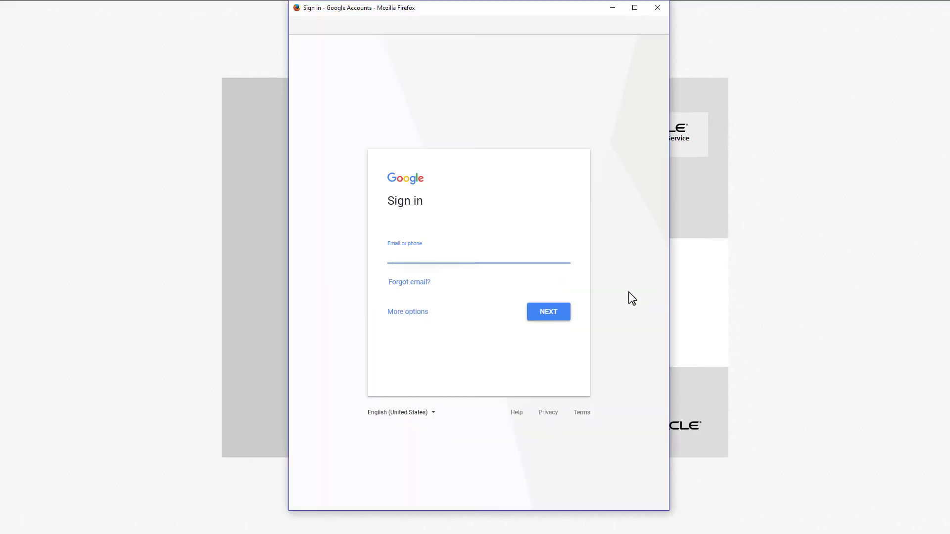
type("saladna@example.com")
left_click(566, 309)
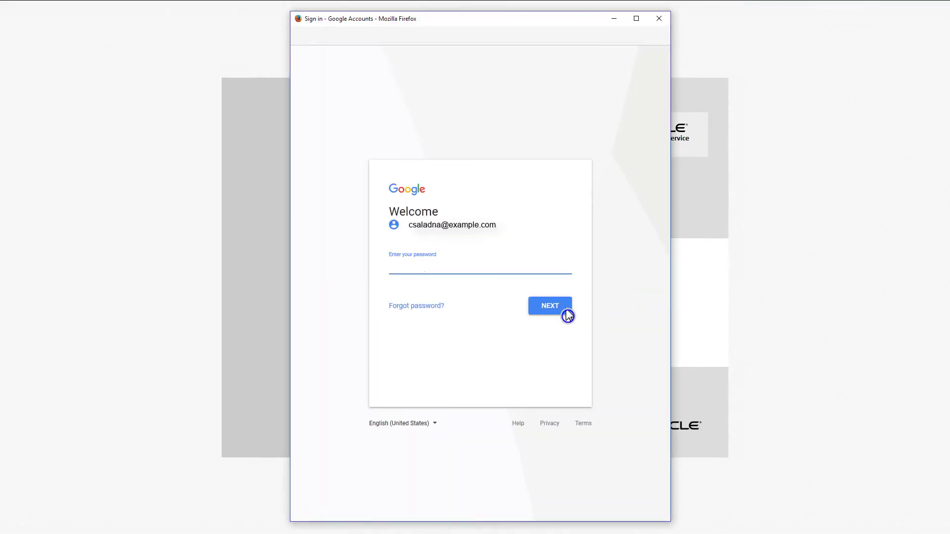
left_click(566, 311)
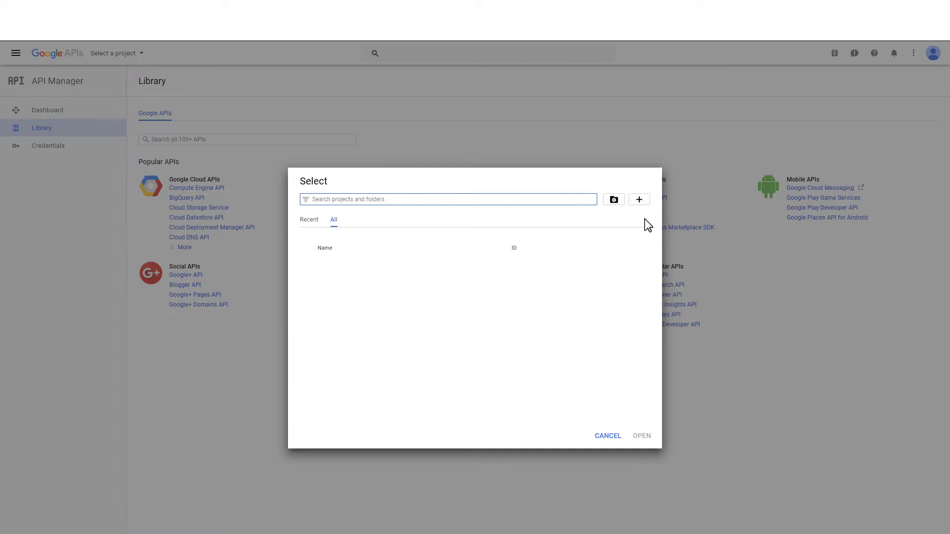
- Create the Oracle Identity Cloud Service project, select it, and view the available credential types
left_click(646, 205)
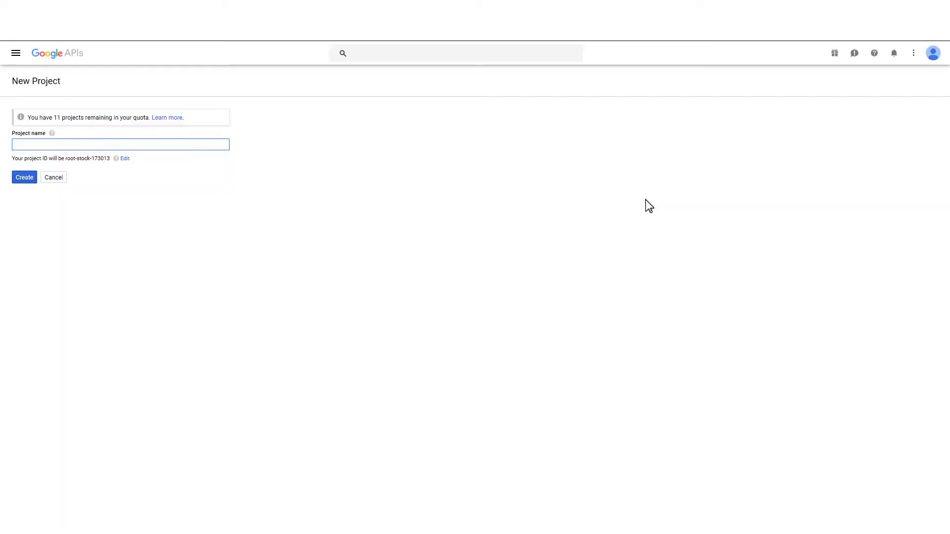
type("Oracle Identity Cloud Service")
left_click(33, 178)
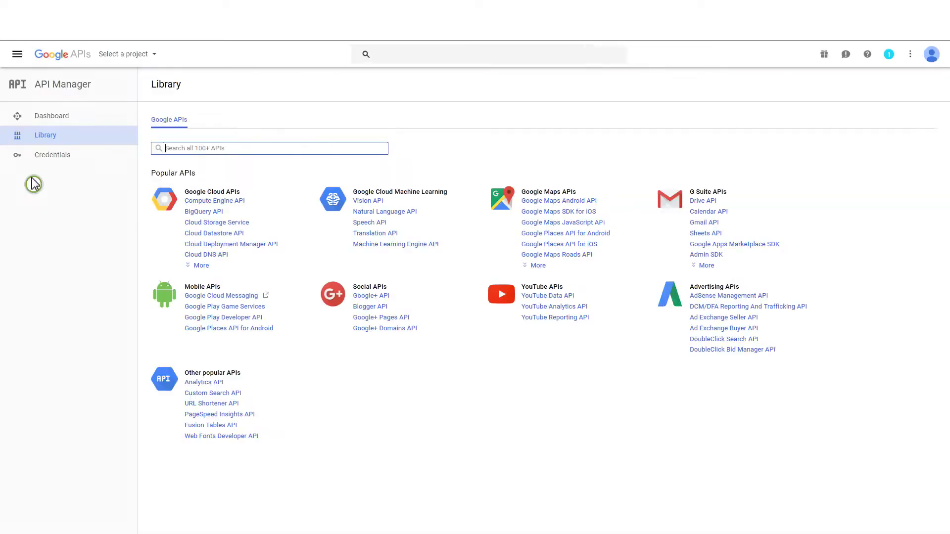
left_click(155, 56)
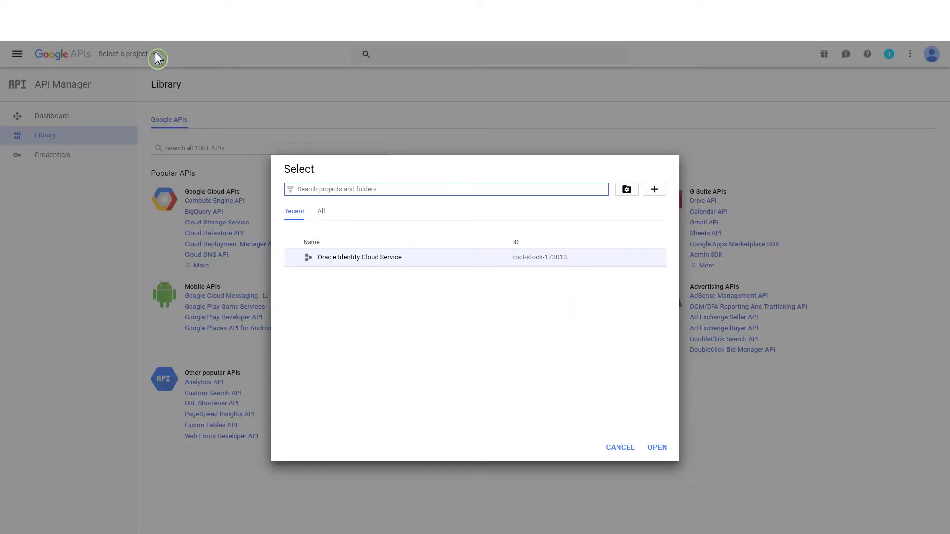
left_click(428, 256)
left_click(513, 292)
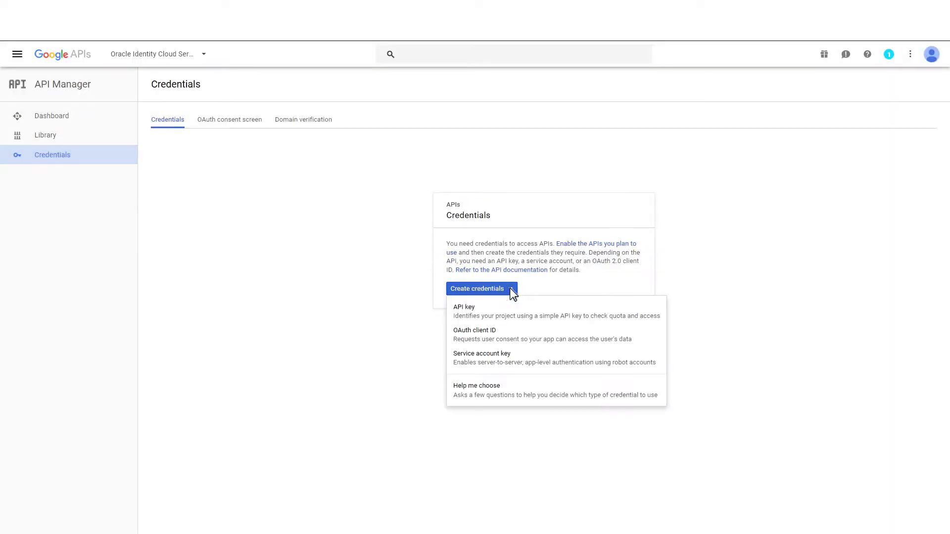
- Start an OAuth client ID and fill the consent screen's product name as Oracle Identity Cloud Service
left_click(512, 336)
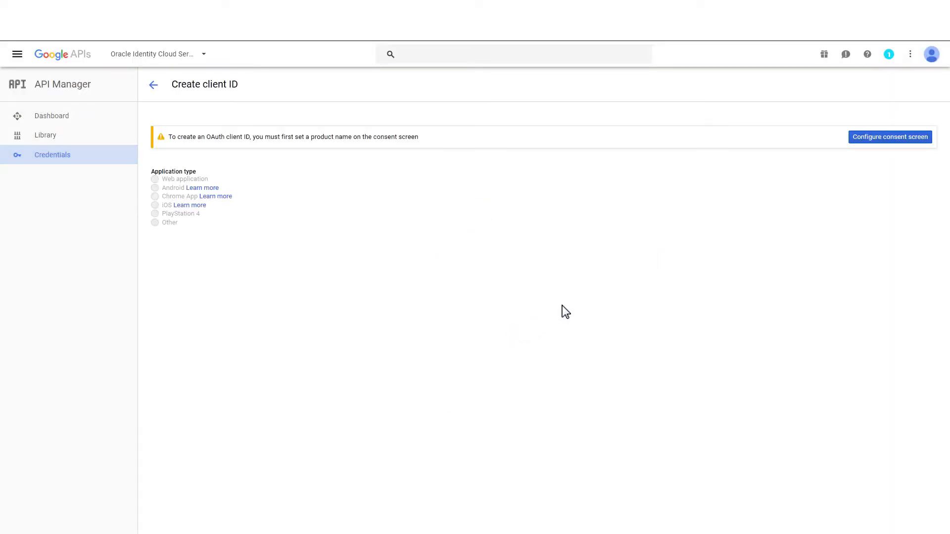
left_click(919, 140)
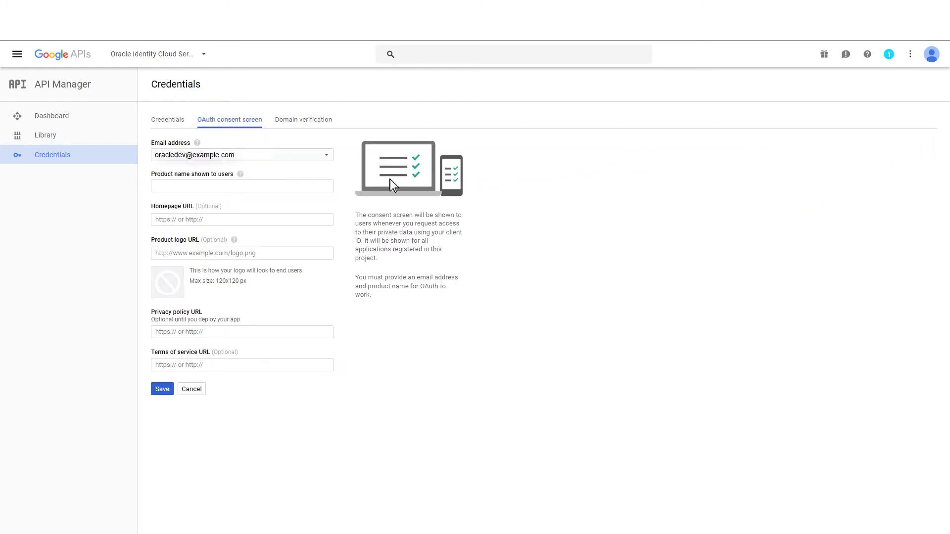
left_click(319, 191)
type("Oracle Identity Cloud Service")
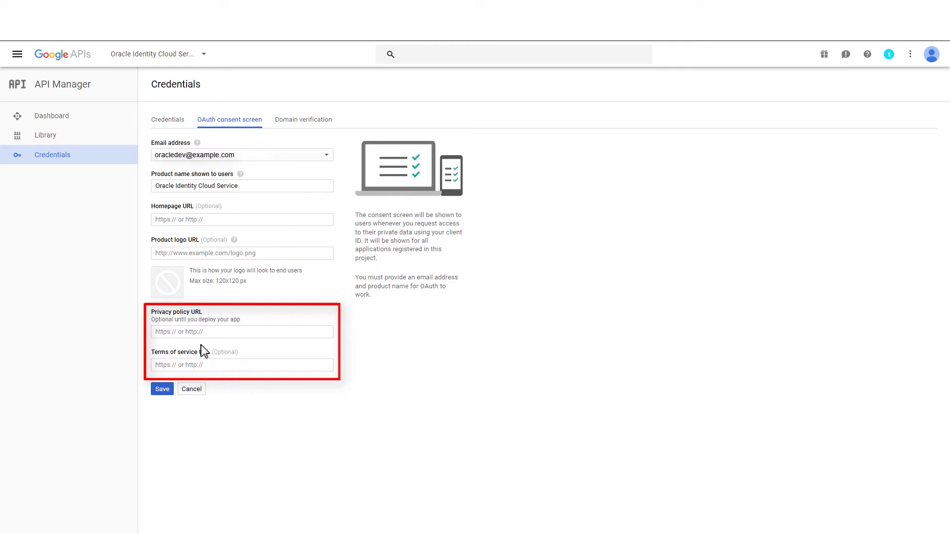
- Save the consent screen and create a web-application OAuth client, obtaining its client ID and secret
left_click(163, 389)
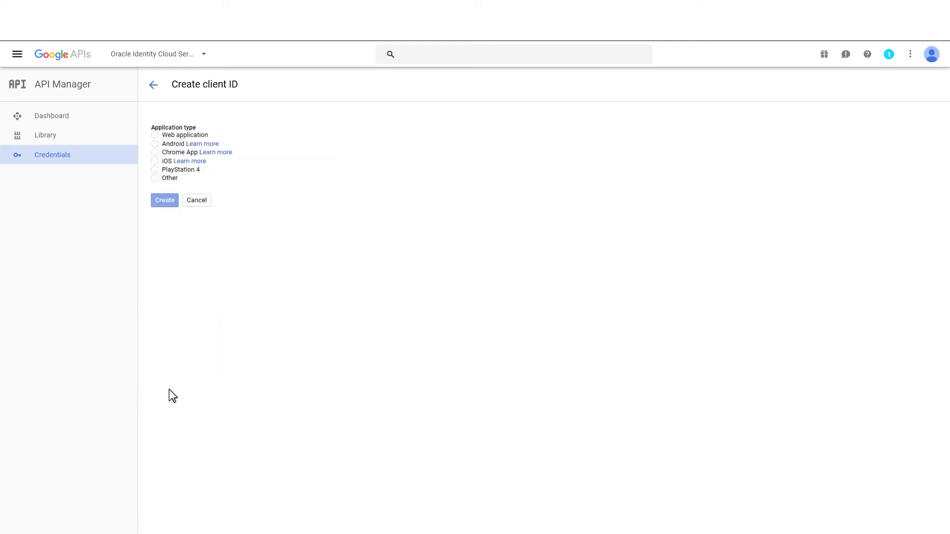
left_click(155, 135)
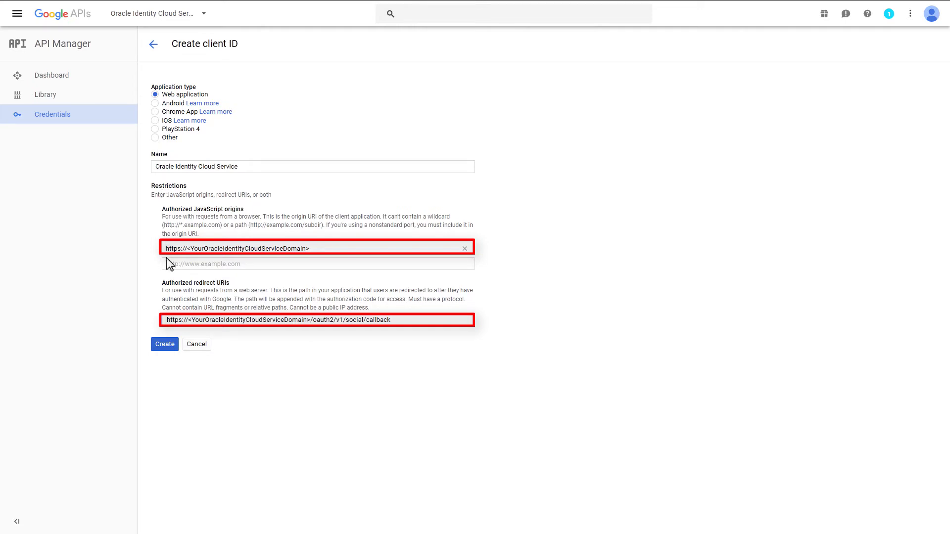
left_click(173, 346)
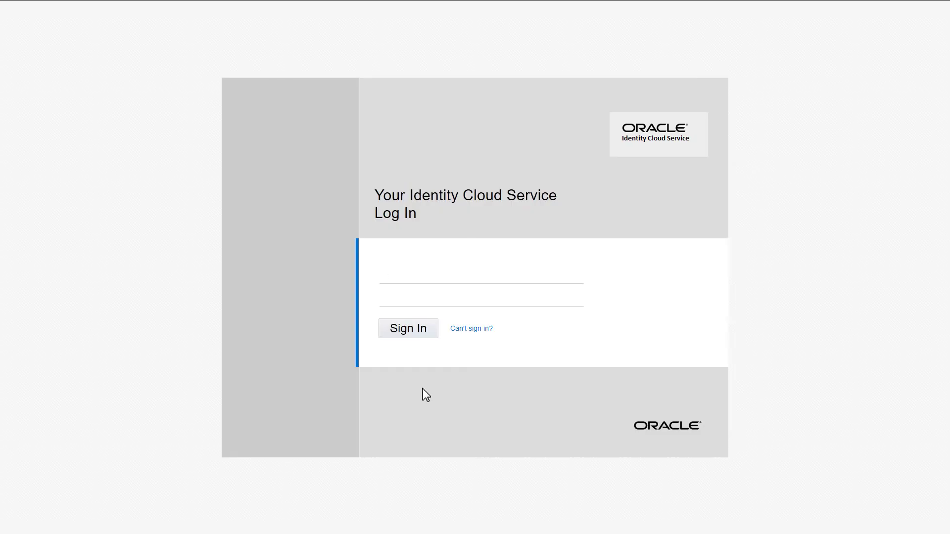
type("admin@example.com")
- Sign in to the admin console and go to the Identity Providers page under Security
key("Tab")
type("•••••")
left_click(408, 333)
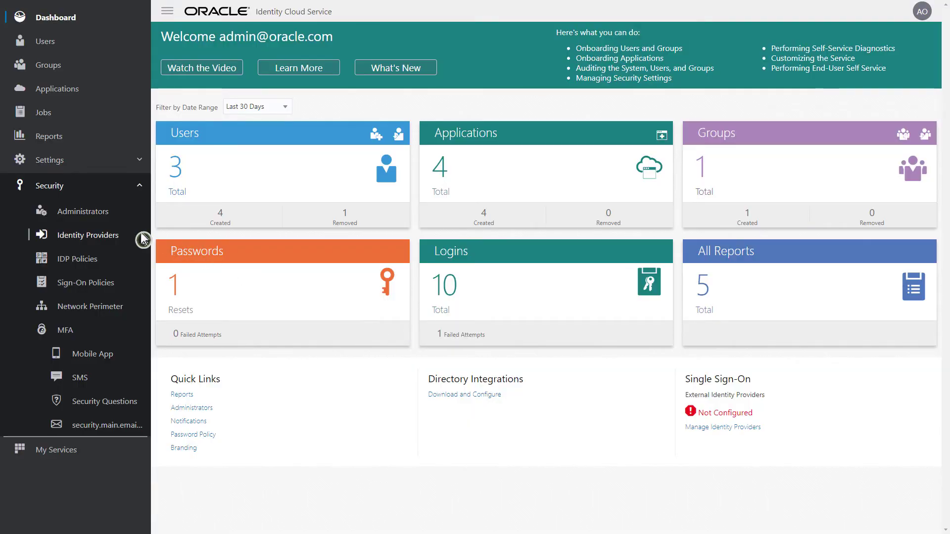
left_click(141, 237)
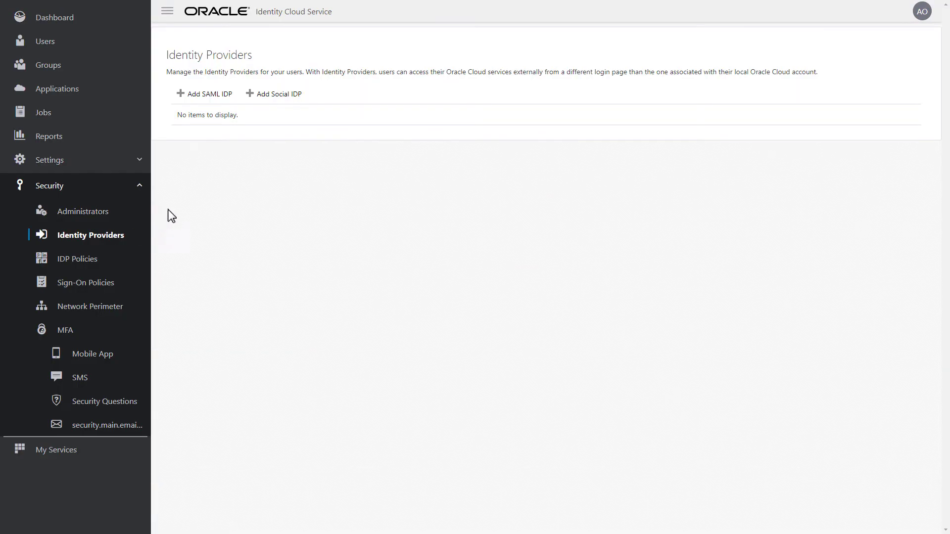
- Add a social identity provider of type Google with its name and description
left_click(307, 103)
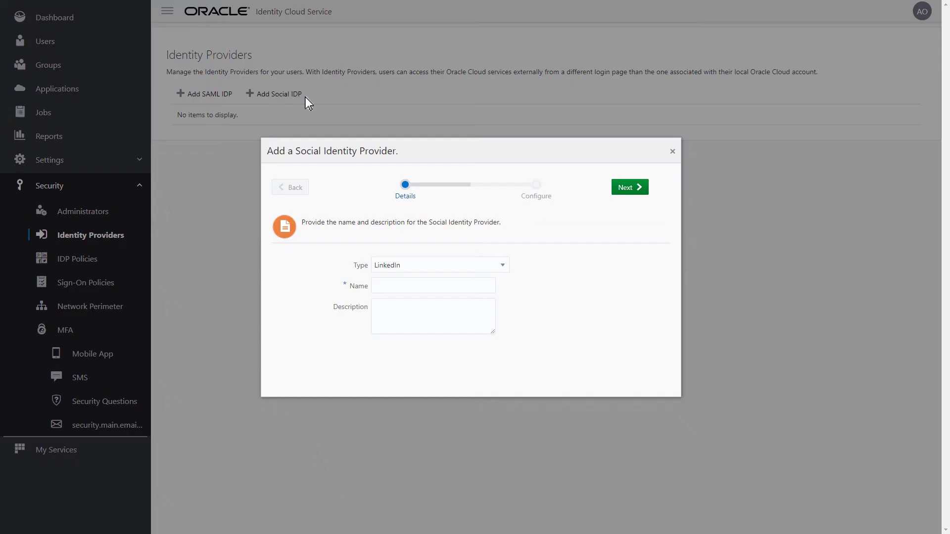
left_click(469, 268)
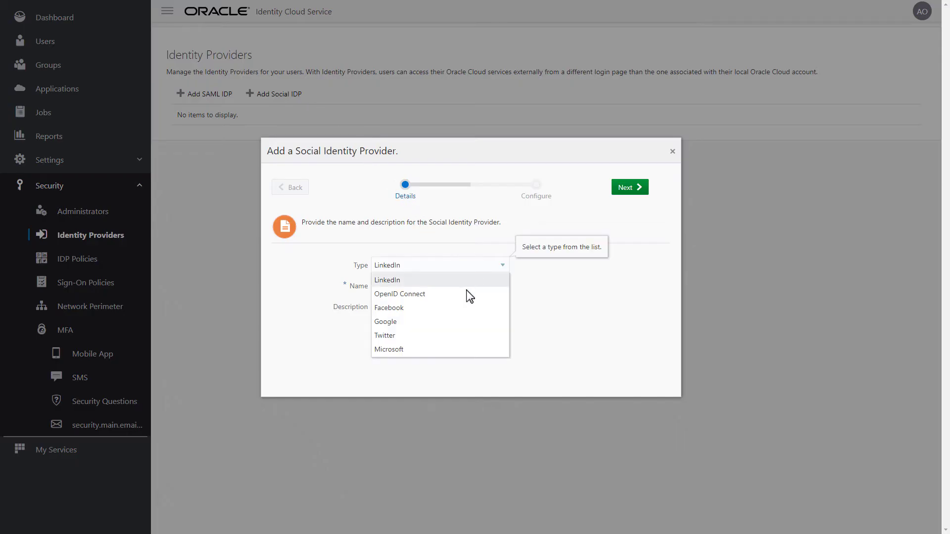
left_click(470, 324)
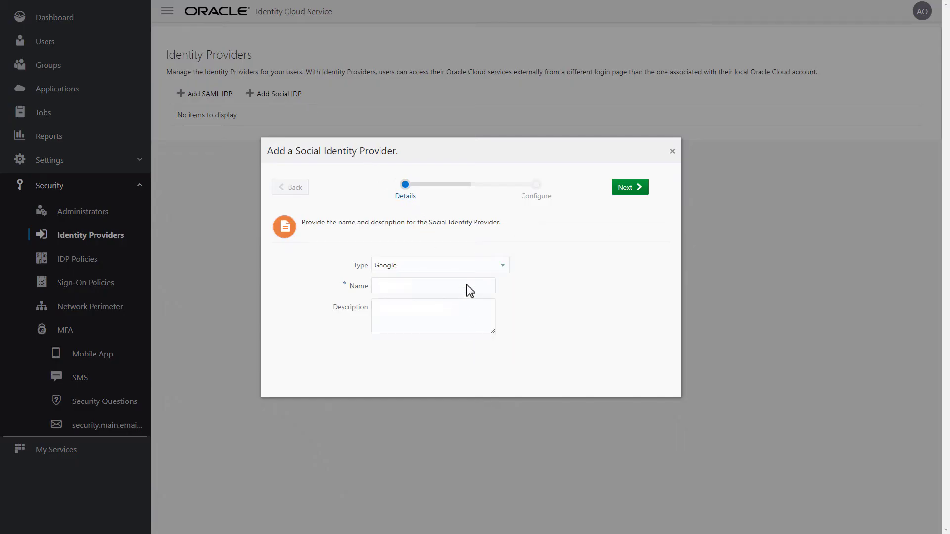
left_click(469, 290)
type("Google")
left_click(469, 313)
type("Google Network")
left_click(628, 190)
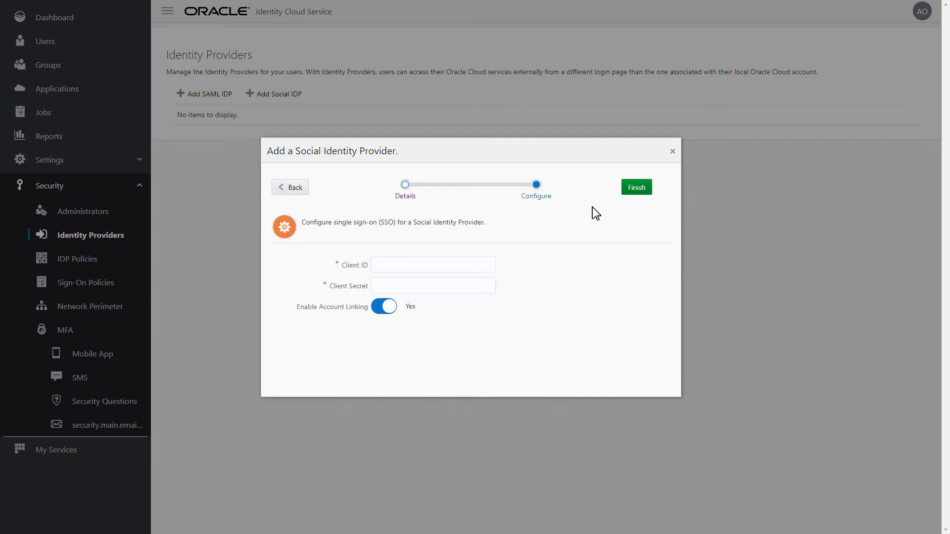
- Paste the Google client ID and client secret and finish creating the provider
left_click(494, 266)
key("ctrl+v")
left_click(494, 286)
key("ctrl+v")
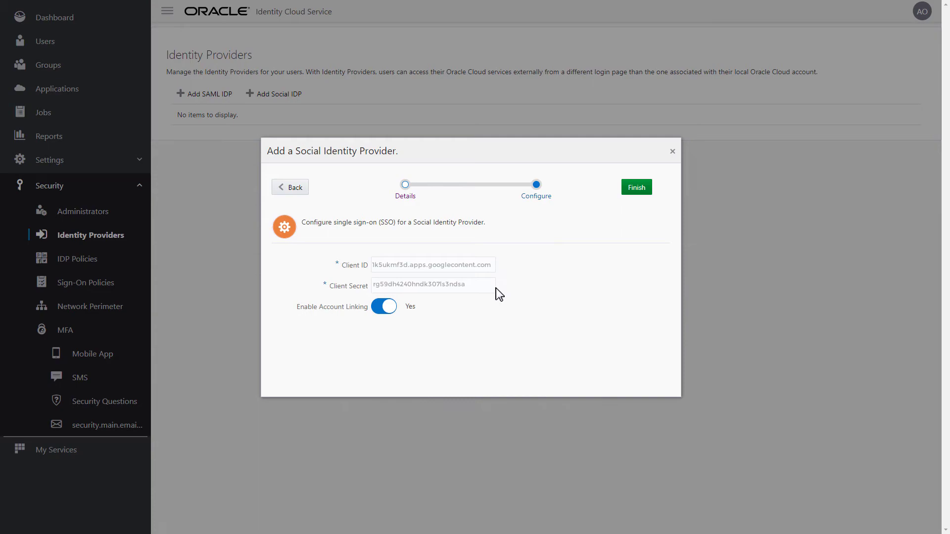
left_click(637, 190)
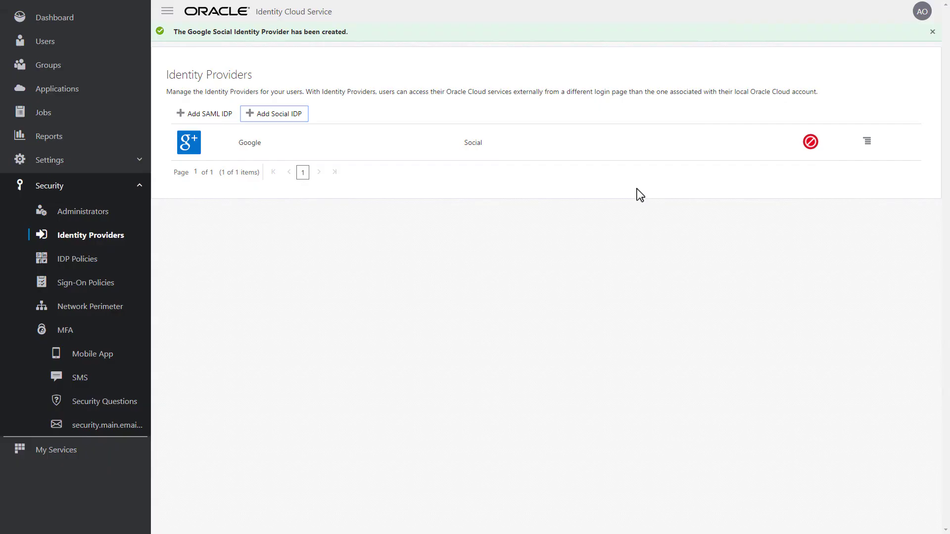
- Activate the Google provider and set it to show on the login page, then go to IDP policies
left_click(866, 141)
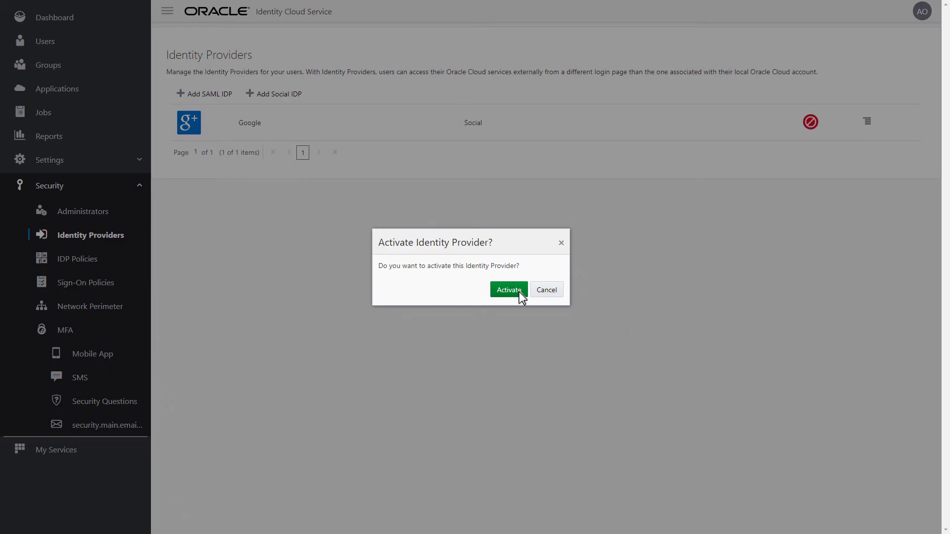
left_click(519, 291)
left_click(868, 141)
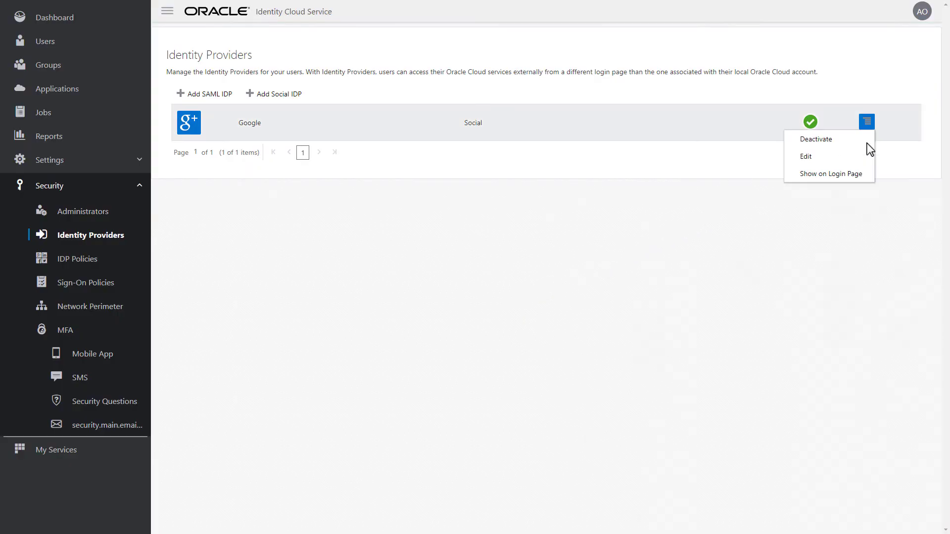
left_click(869, 175)
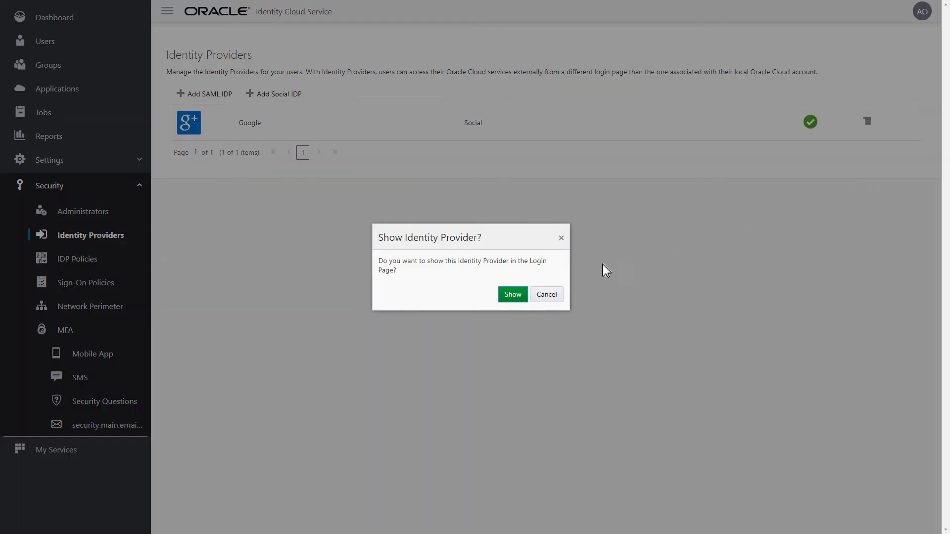
left_click(514, 295)
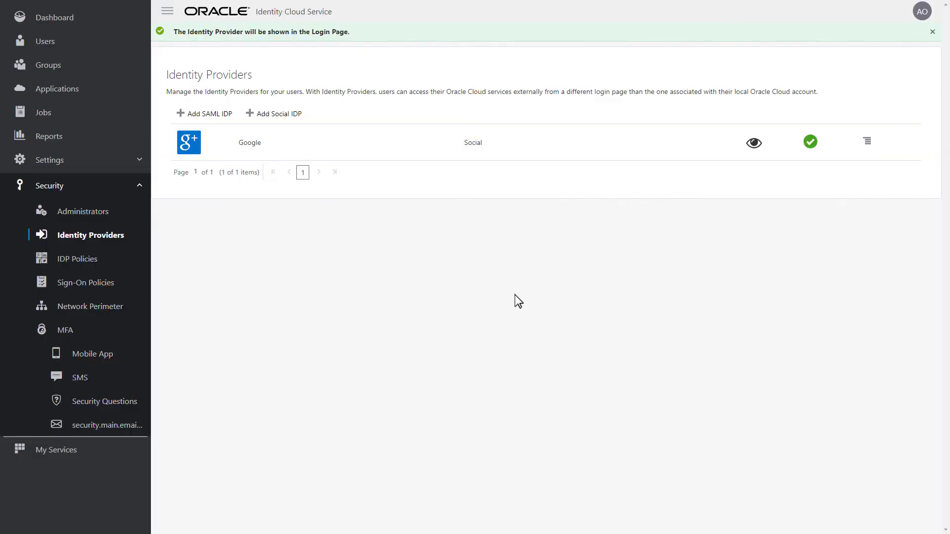
left_click(139, 258)
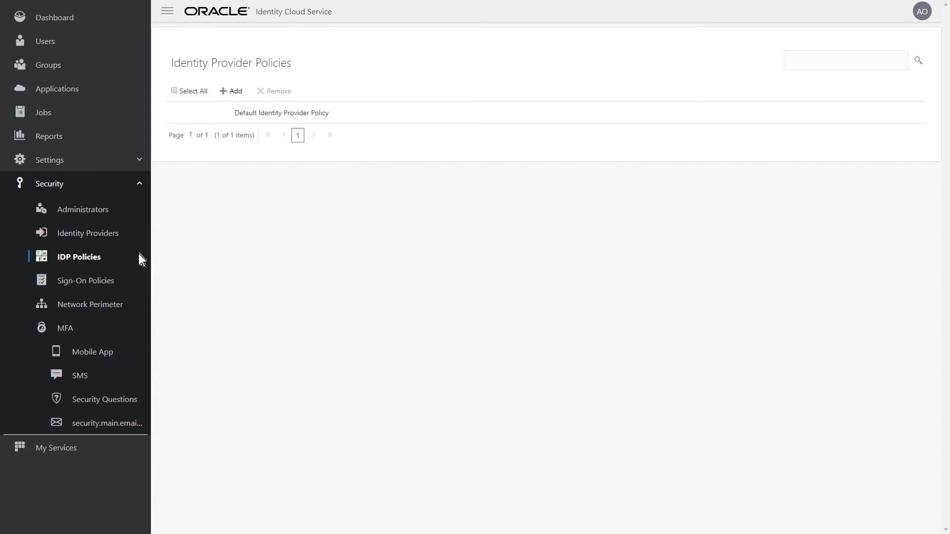
- Assign all identity providers (Google and Local IDP) to the Default Identity Provider Policy
left_click(336, 116)
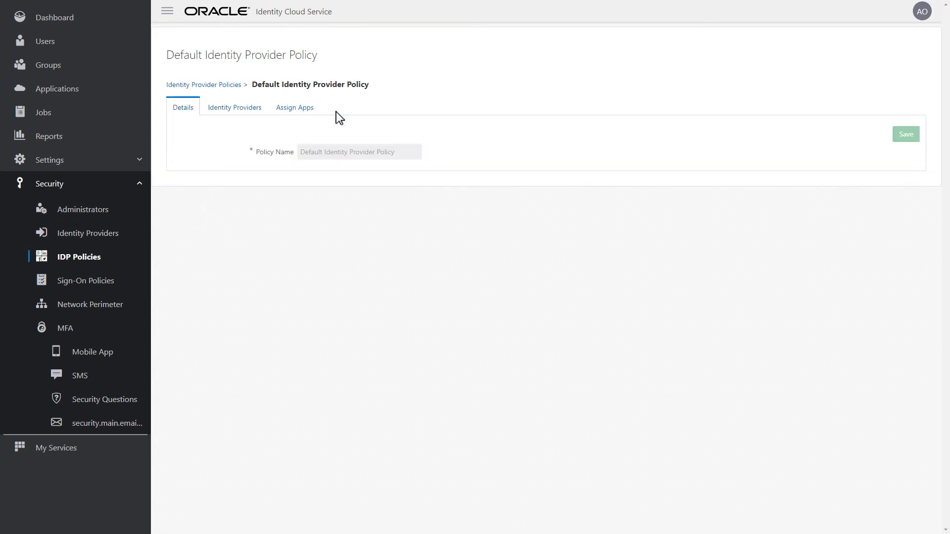
left_click(261, 109)
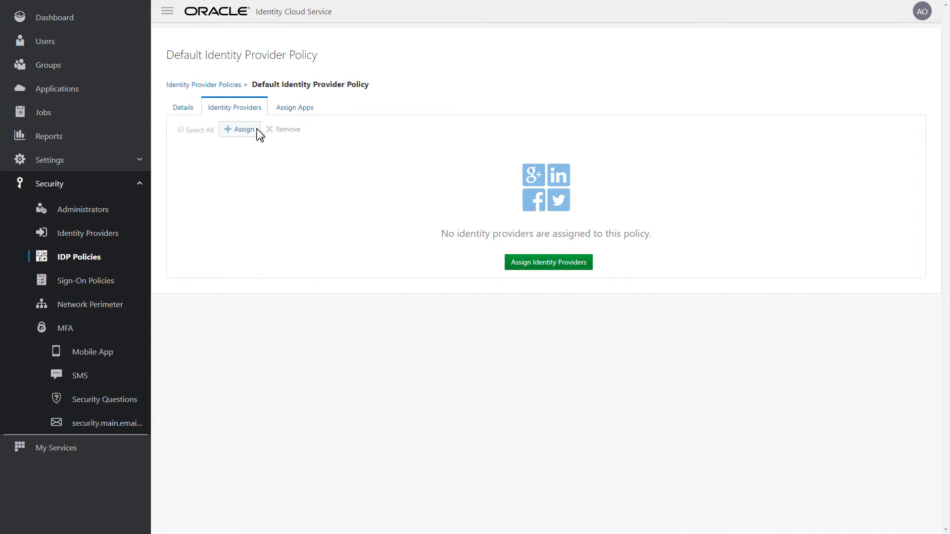
left_click(257, 132)
left_click(263, 141)
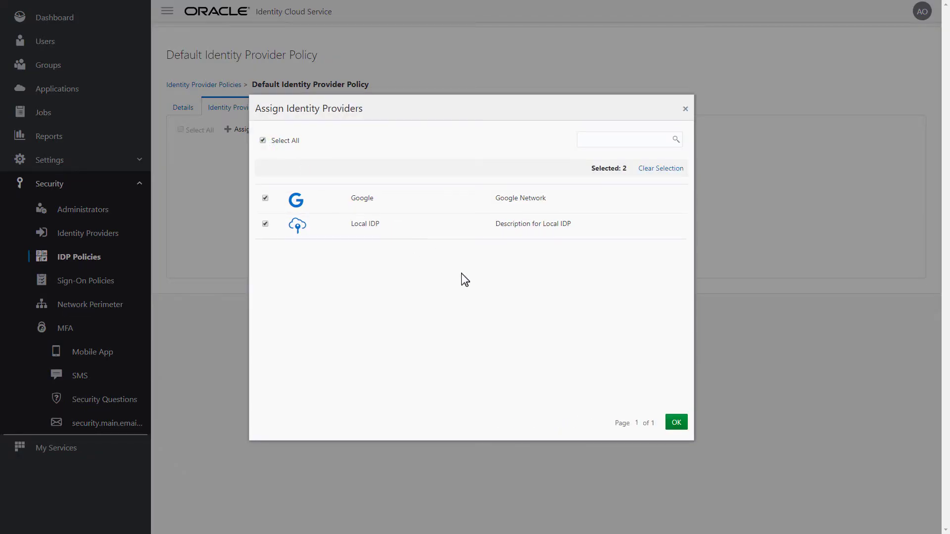
left_click(683, 426)
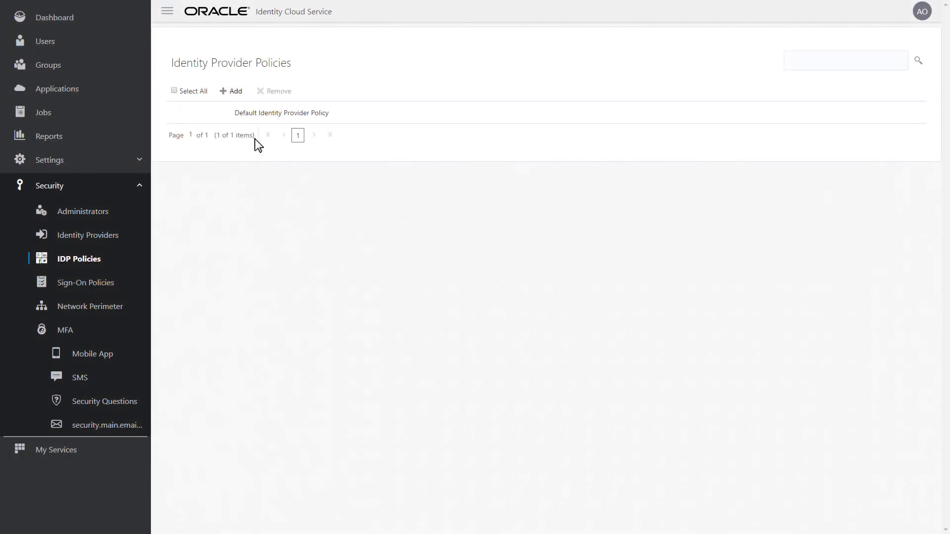
- Create a new policy named WebAppPolicy and assign all providers (Google and Local IDP) to it
left_click(237, 90)
type("IdentityPolicy")
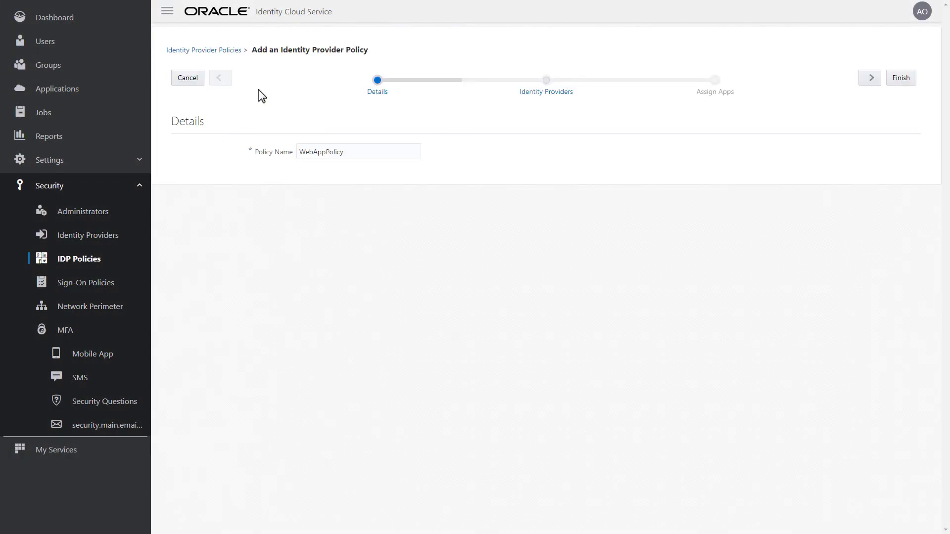
left_click(871, 79)
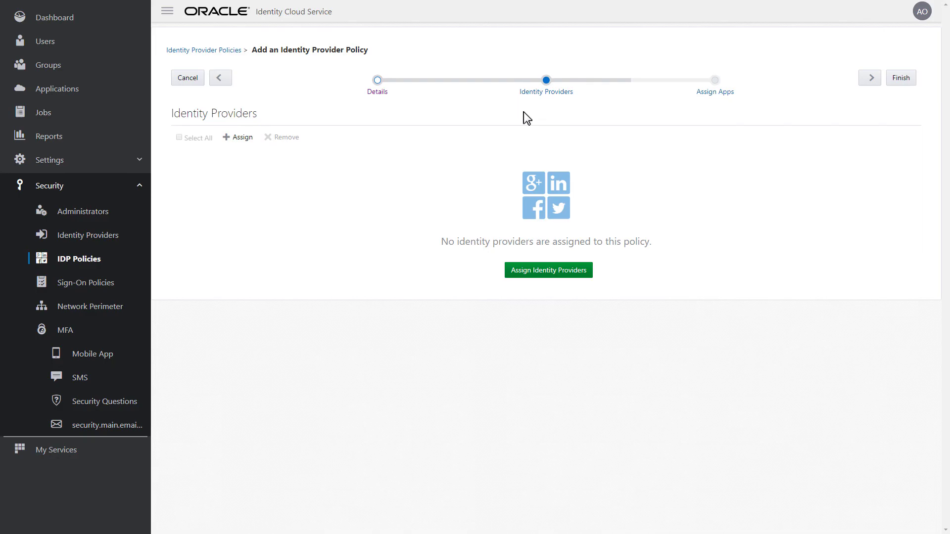
left_click(249, 139)
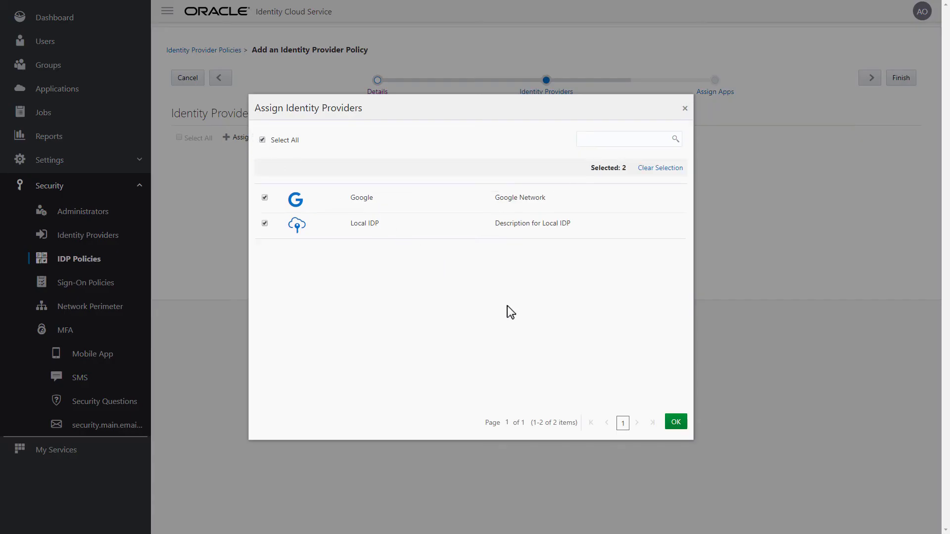
left_click(677, 424)
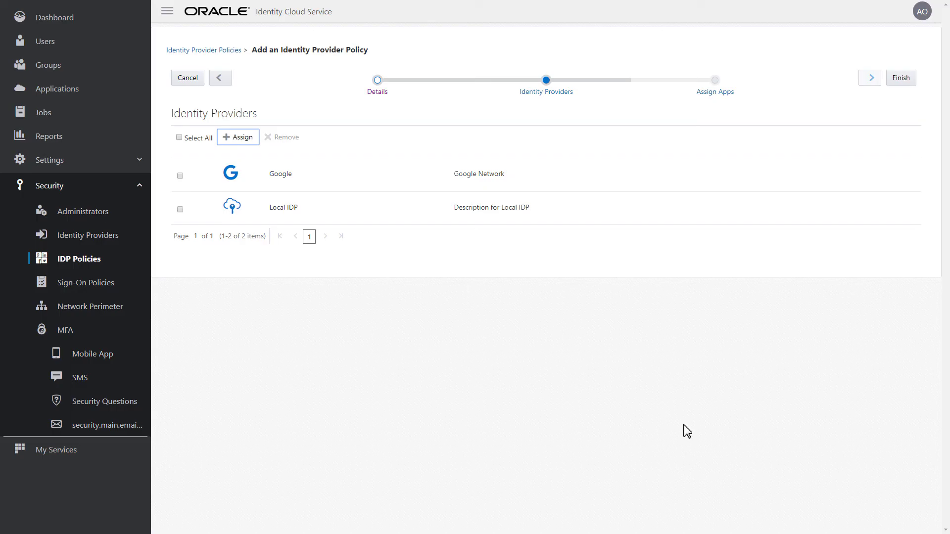
- Assign the Customer Quotes application to WebAppPolicy
left_click(871, 78)
left_click(577, 266)
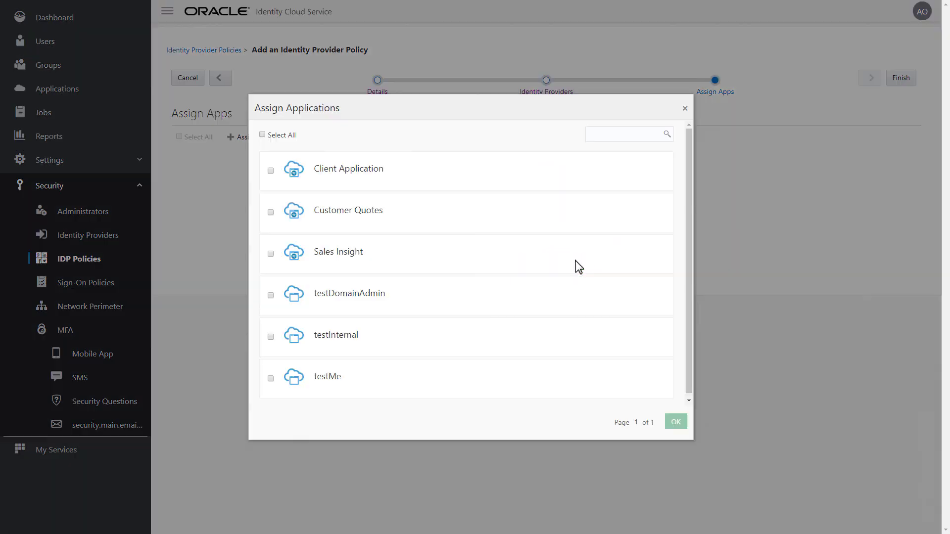
left_click(270, 216)
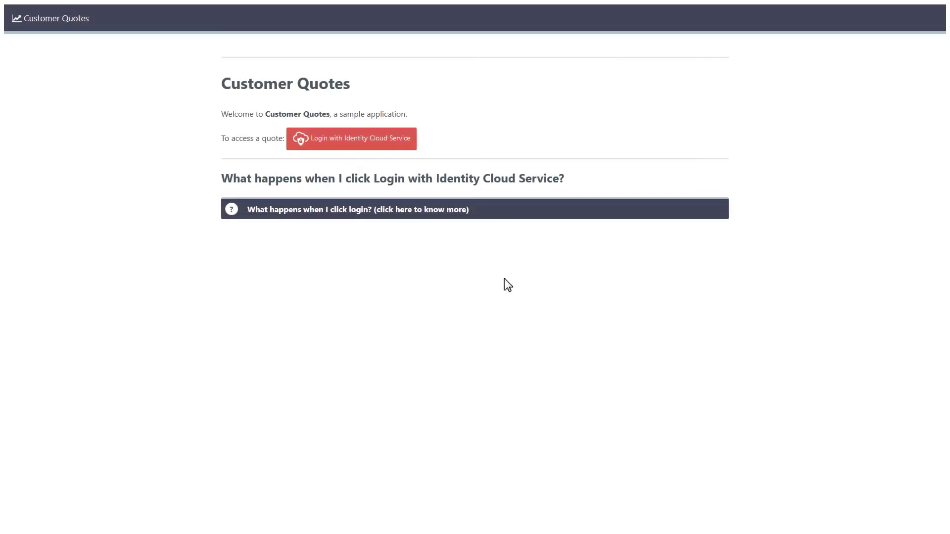
- Log in to Customer Quotes with Google credentials, register the new Google user, and reach the welcome page
left_click(411, 134)
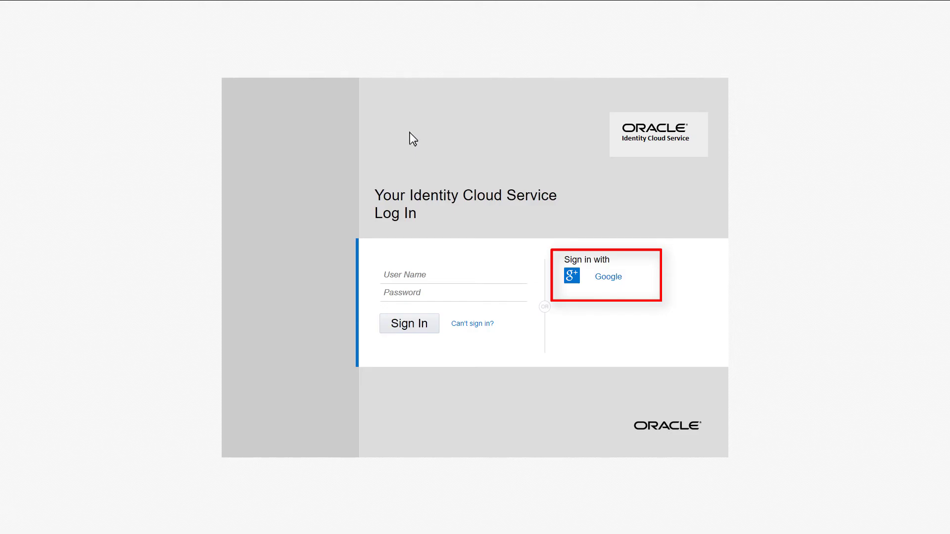
left_click(616, 282)
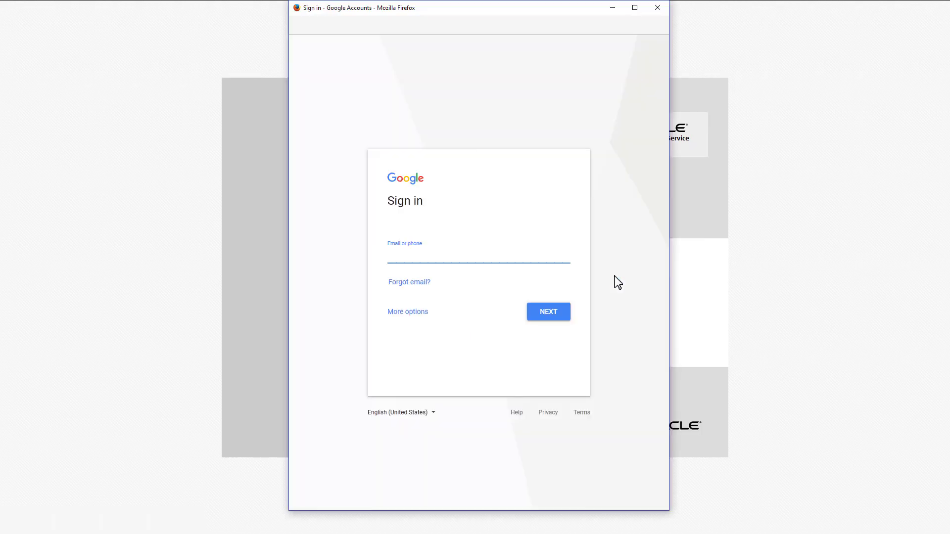
type("csaladna@example.com")
left_click(565, 316)
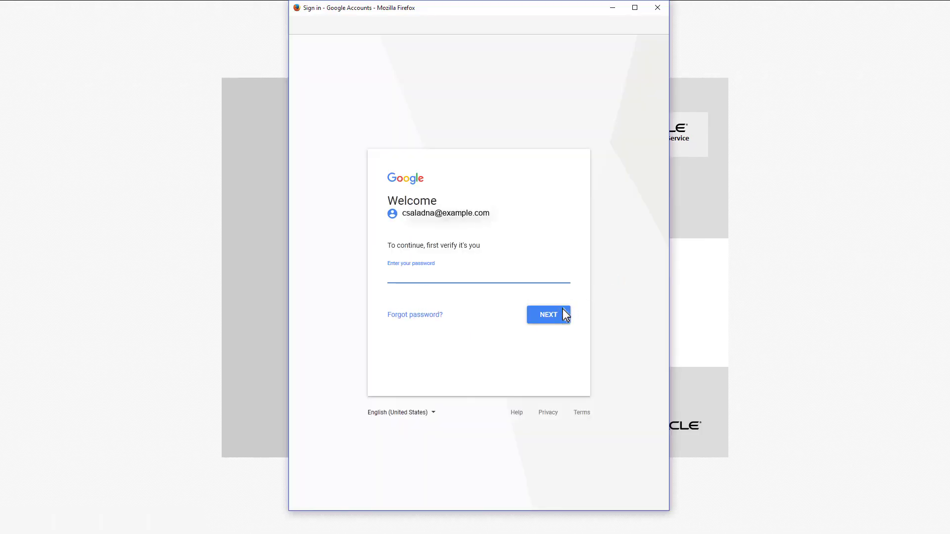
type("*********")
left_click(548, 312)
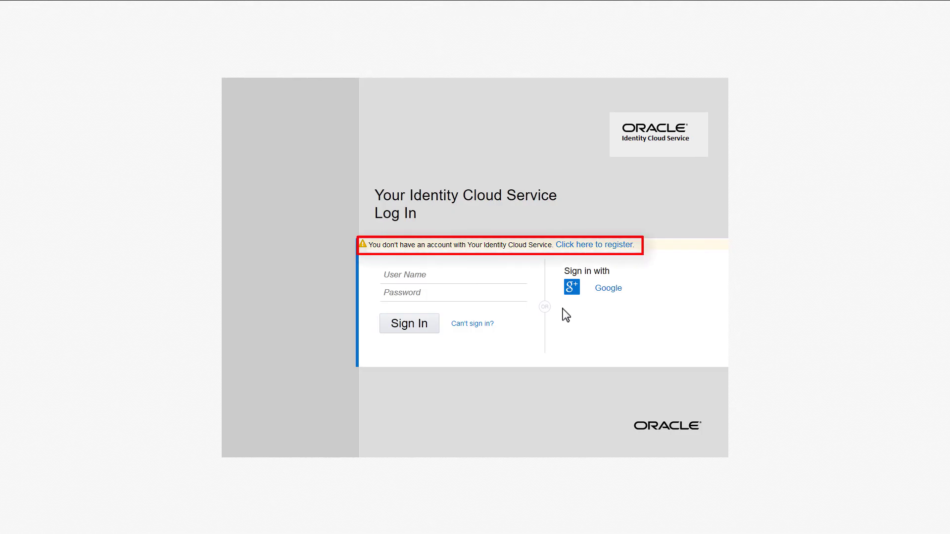
left_click(604, 246)
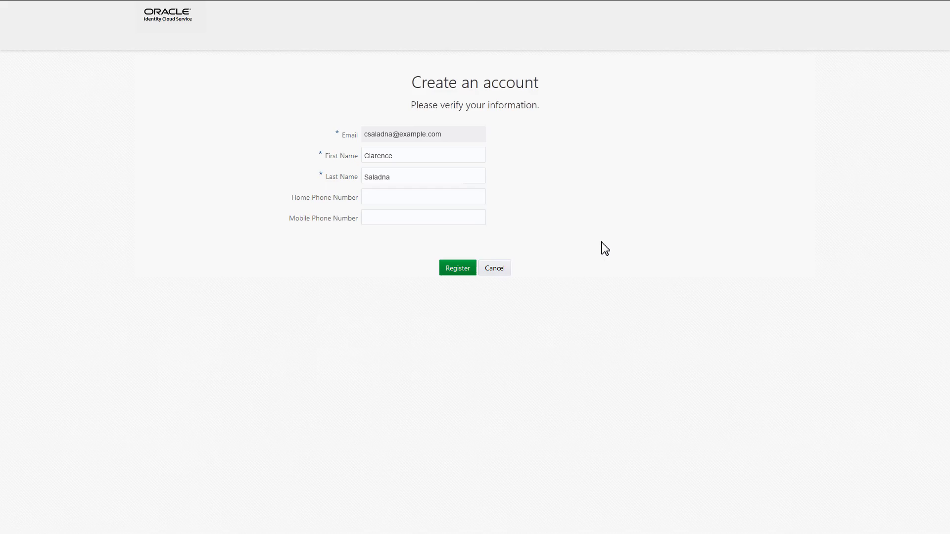
left_click(466, 271)
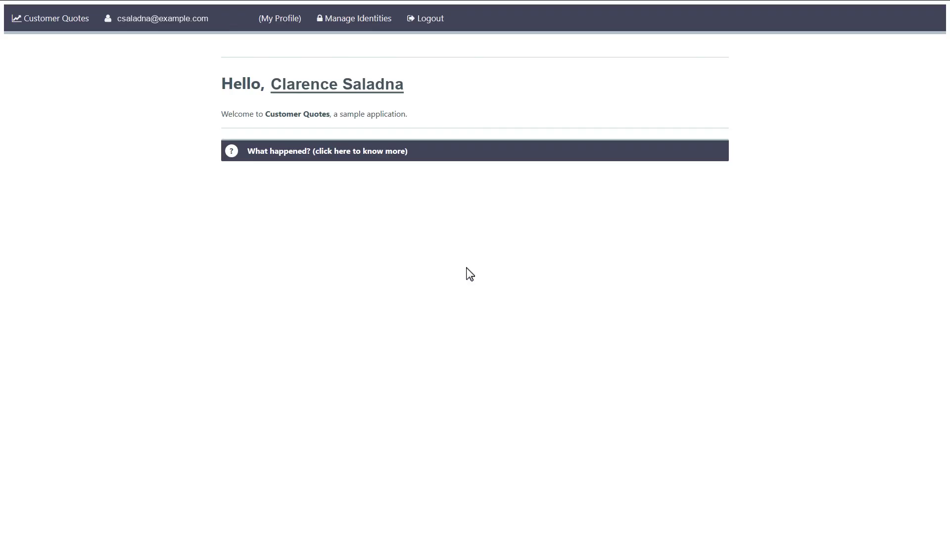